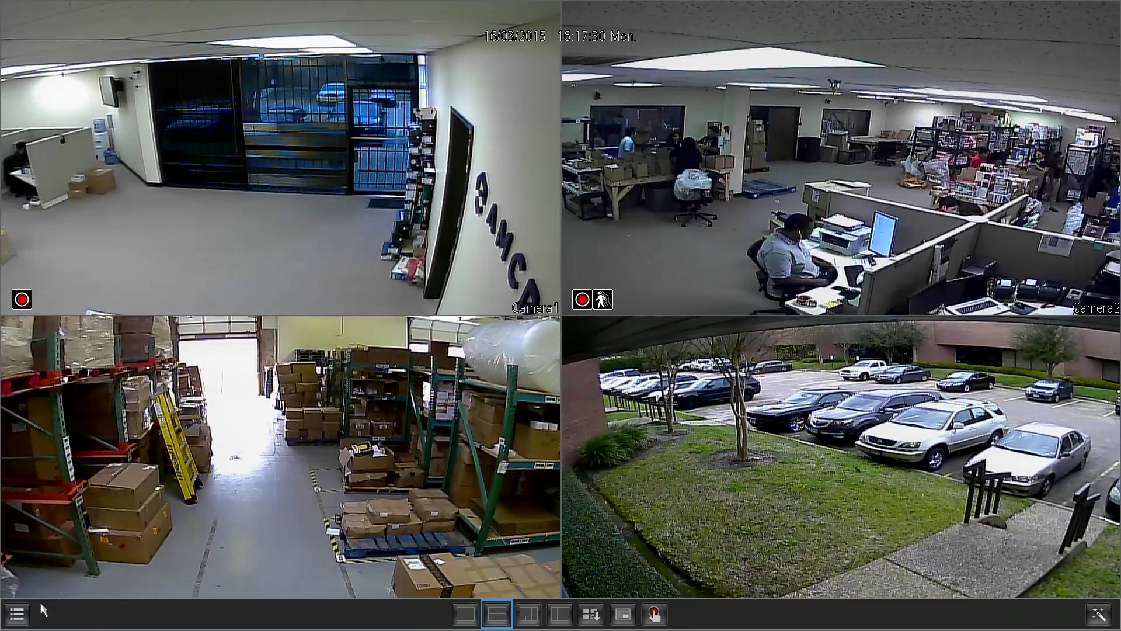
Open the DVR main menu's Network page showing DHCP access and IP 192.168.2.101.
left_click(17, 614)
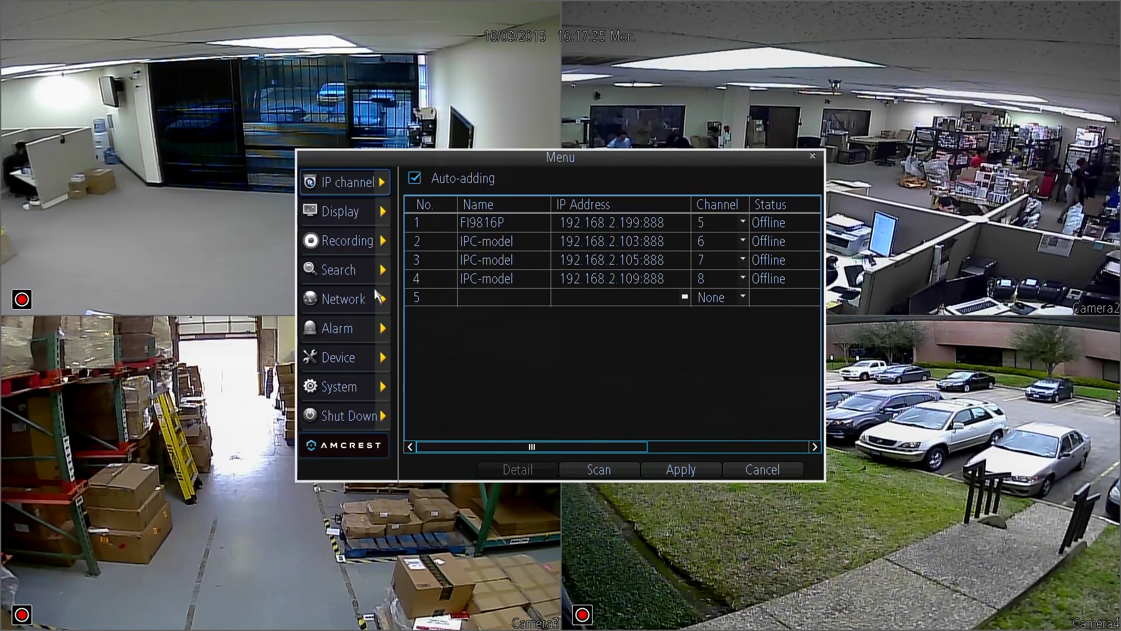
left_click(381, 300)
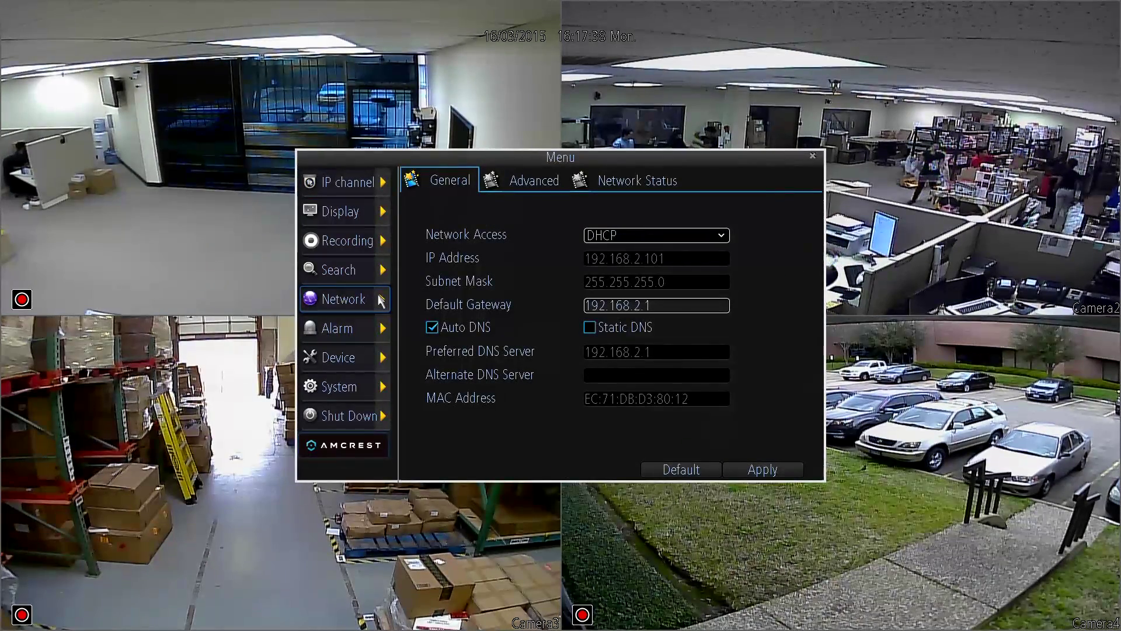
On the Advanced network tab, change the Server Port to 9999 with the keypad.
left_click(554, 180)
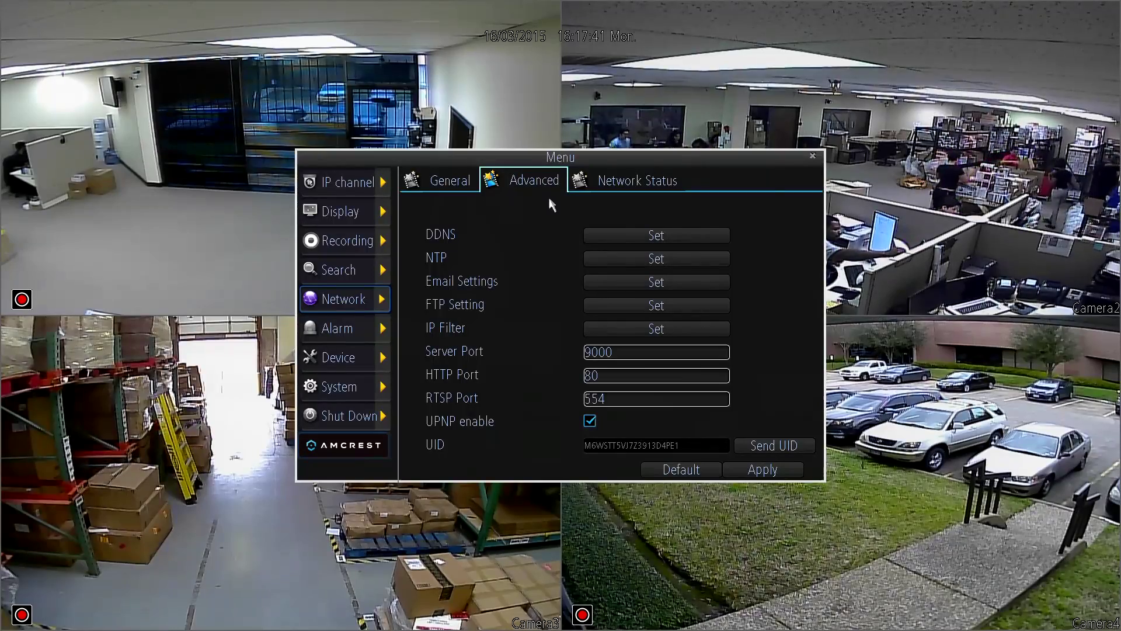
left_click(601, 352)
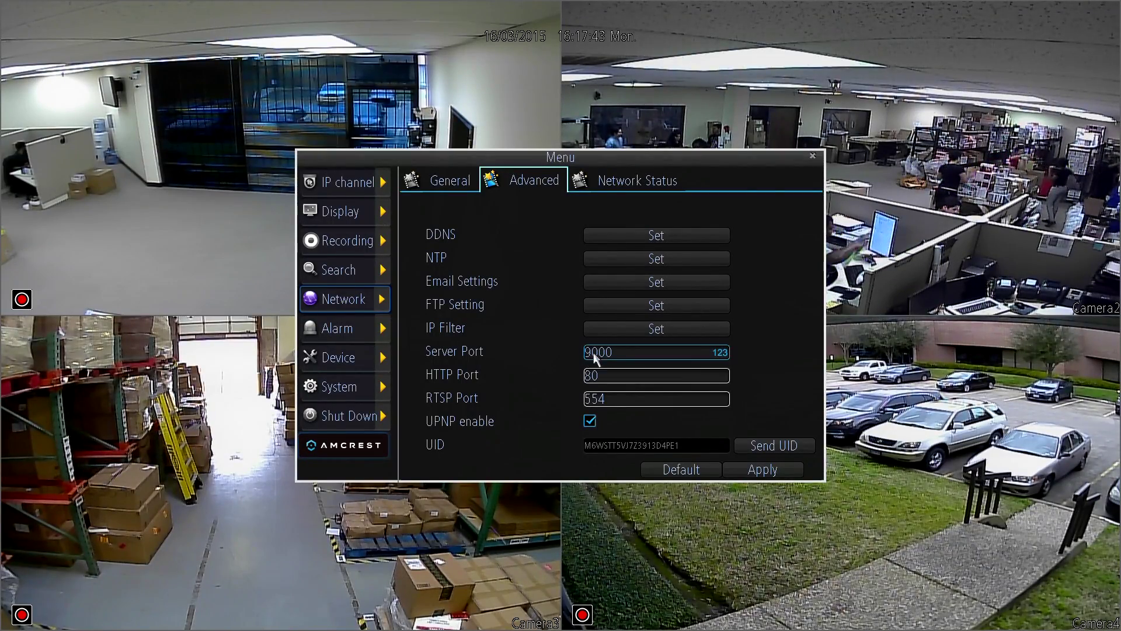
left_click(632, 354)
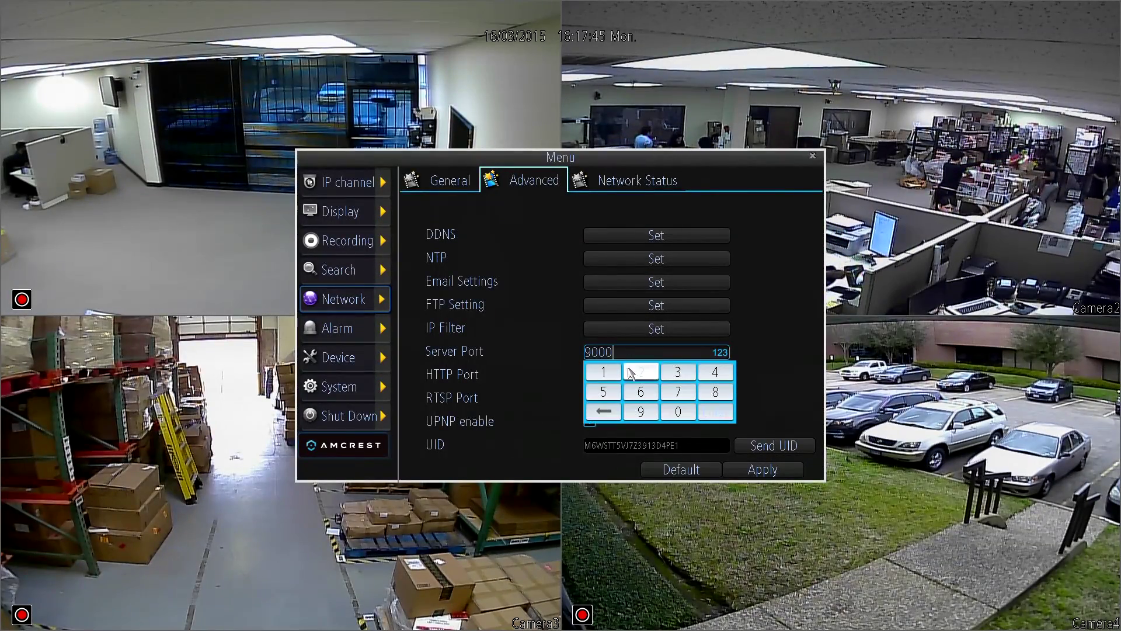
left_click(603, 411)
left_click(603, 411)
left_click(603, 412)
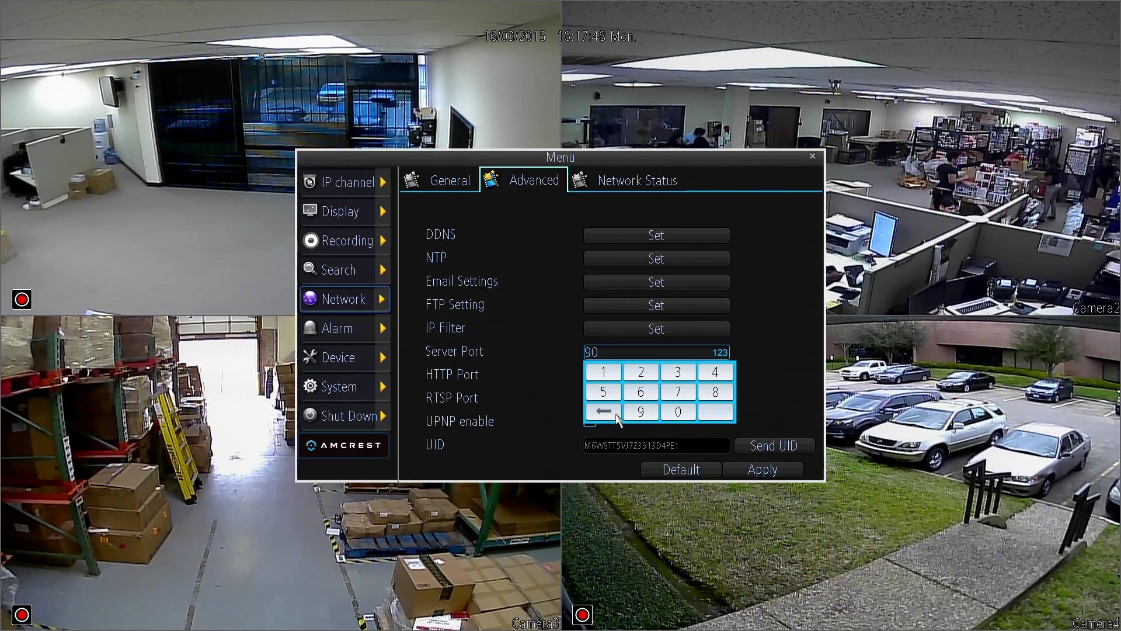
left_click(641, 411)
left_click(641, 411)
left_click(640, 411)
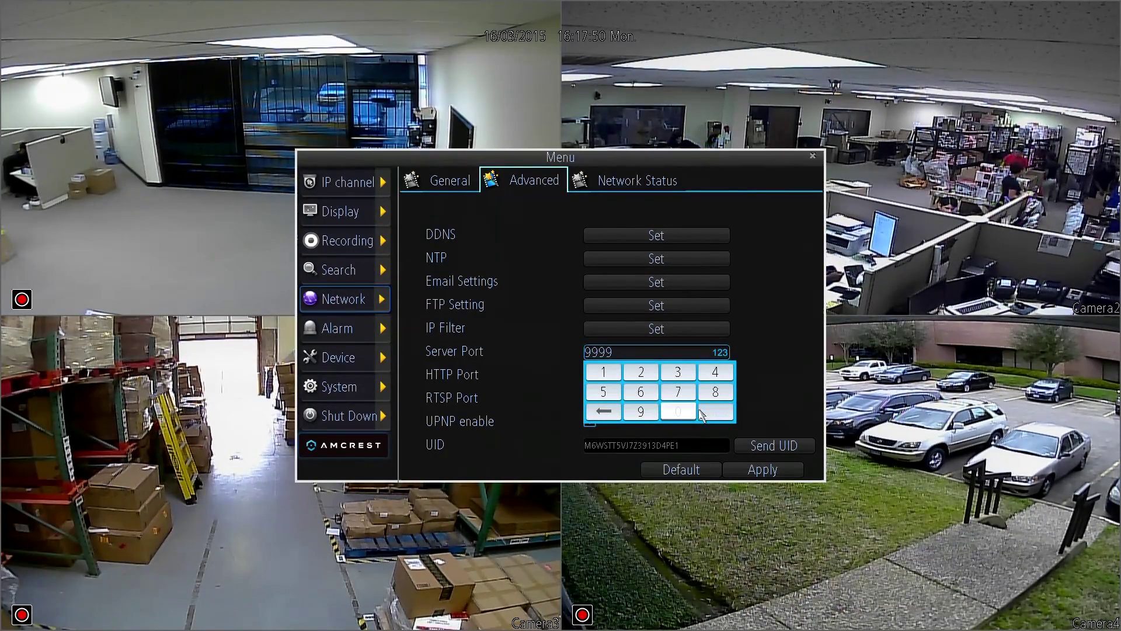
left_click(724, 415)
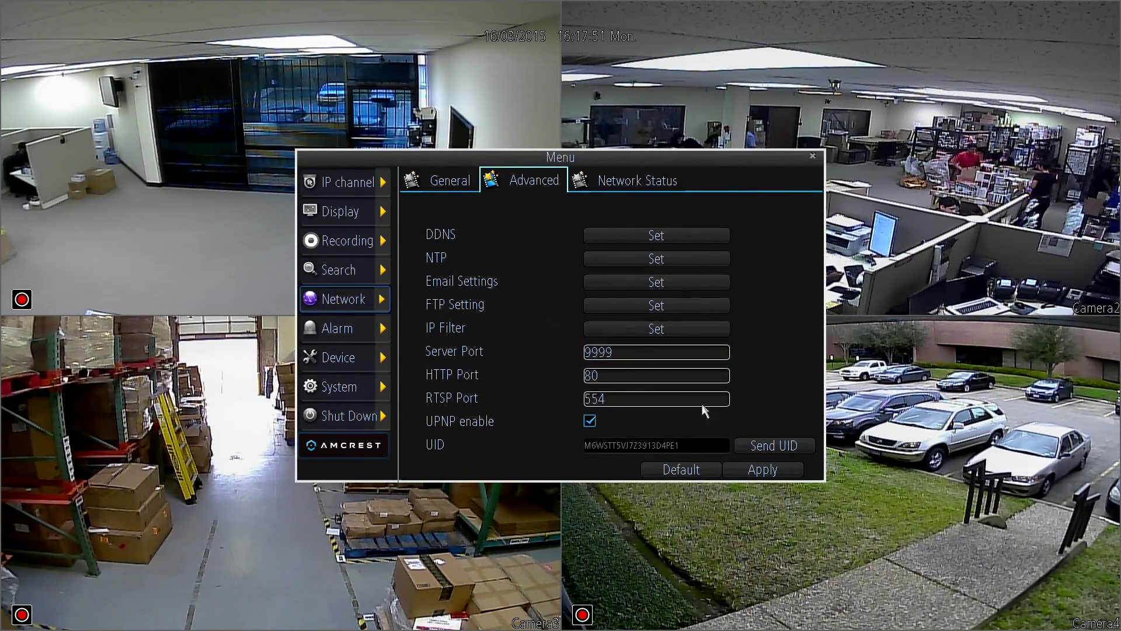
Set the HTTP Port to 8888 and apply the new port settings.
left_click(643, 379)
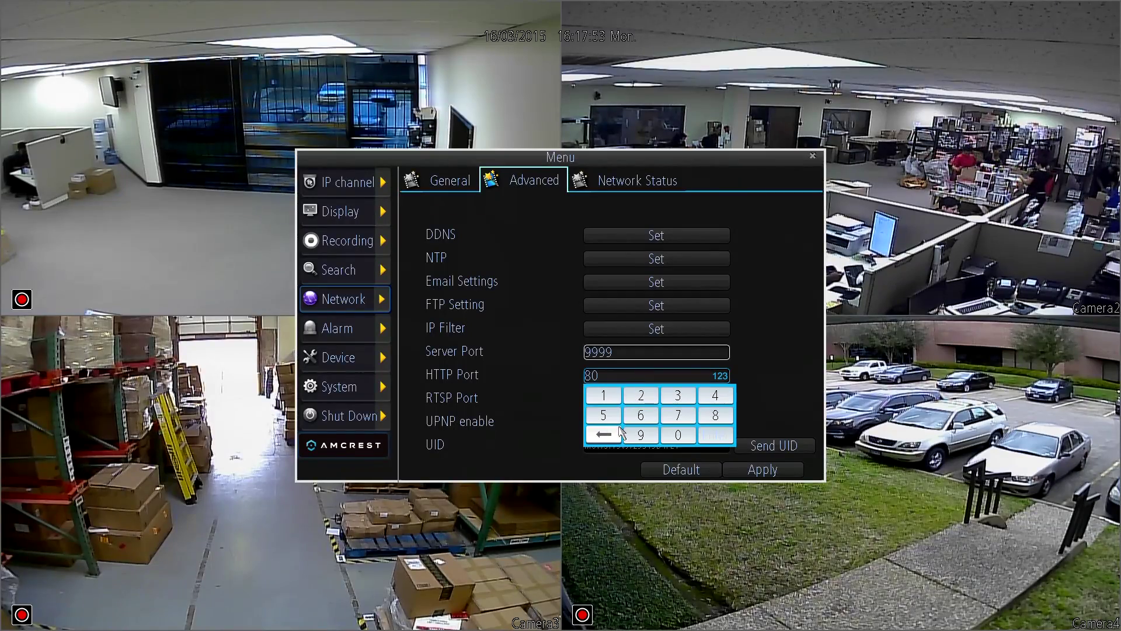
left_click(618, 434)
left_click(715, 415)
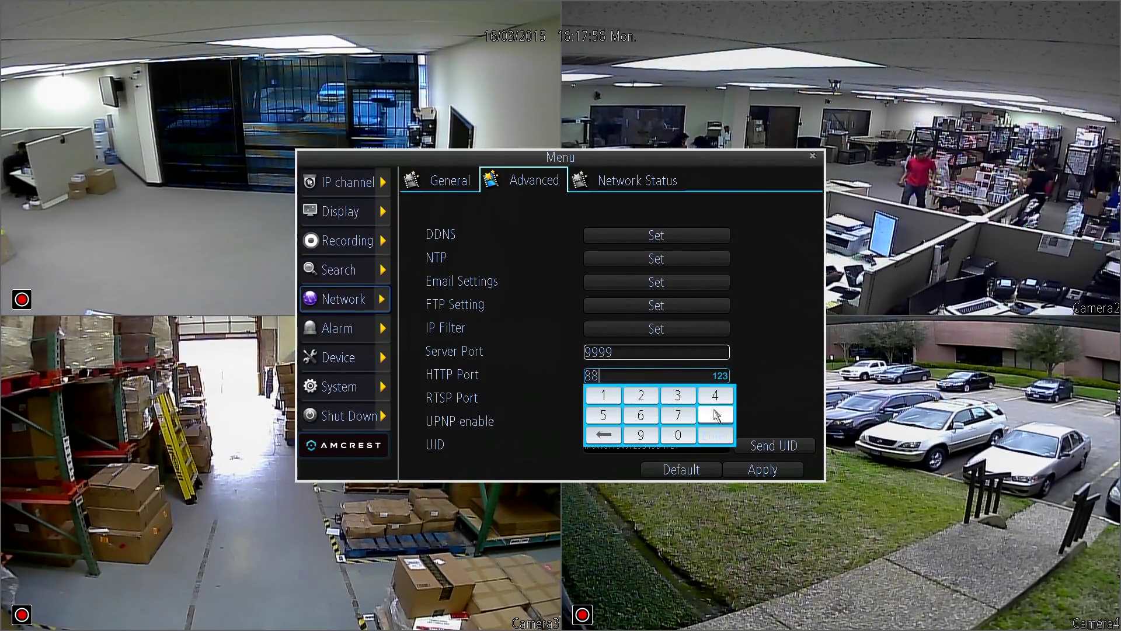
left_click(715, 415)
left_click(716, 415)
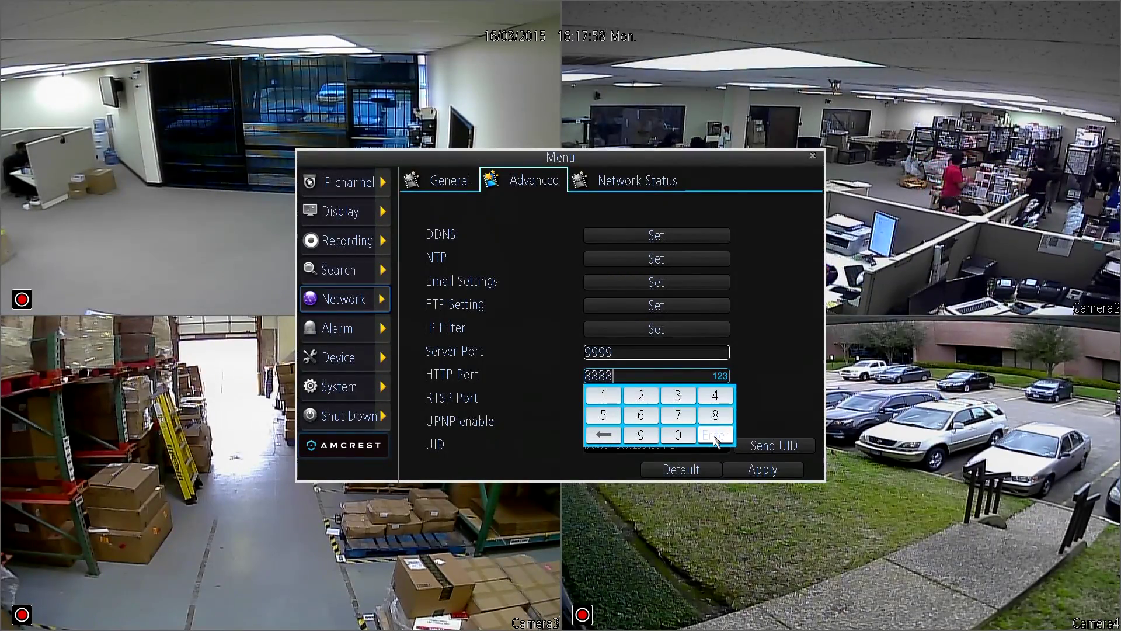
left_click(715, 435)
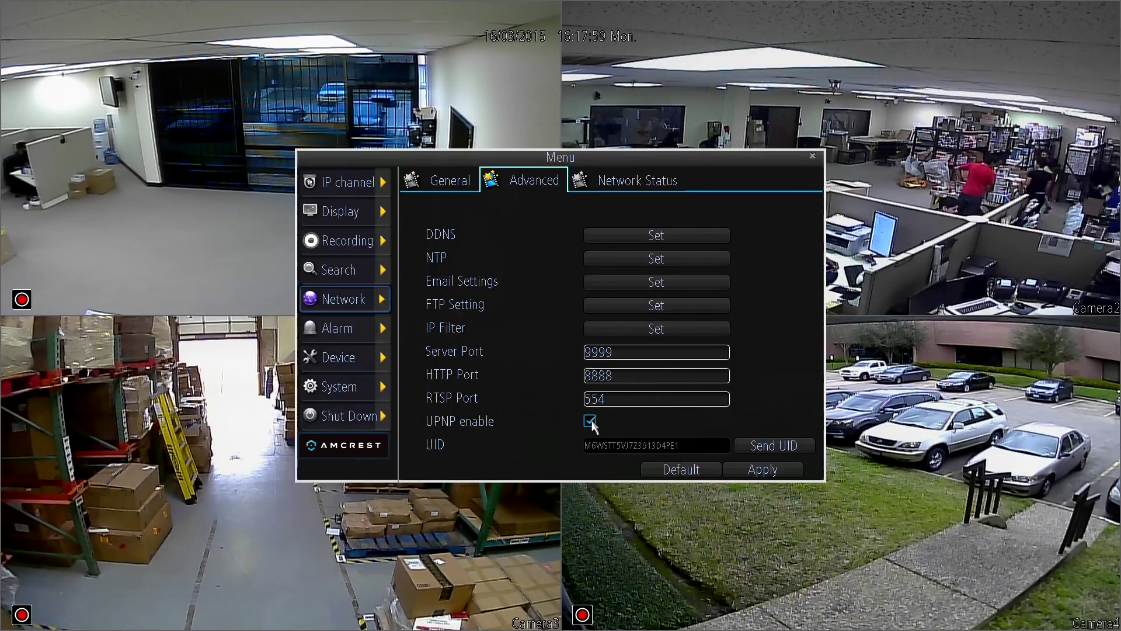
left_click(741, 473)
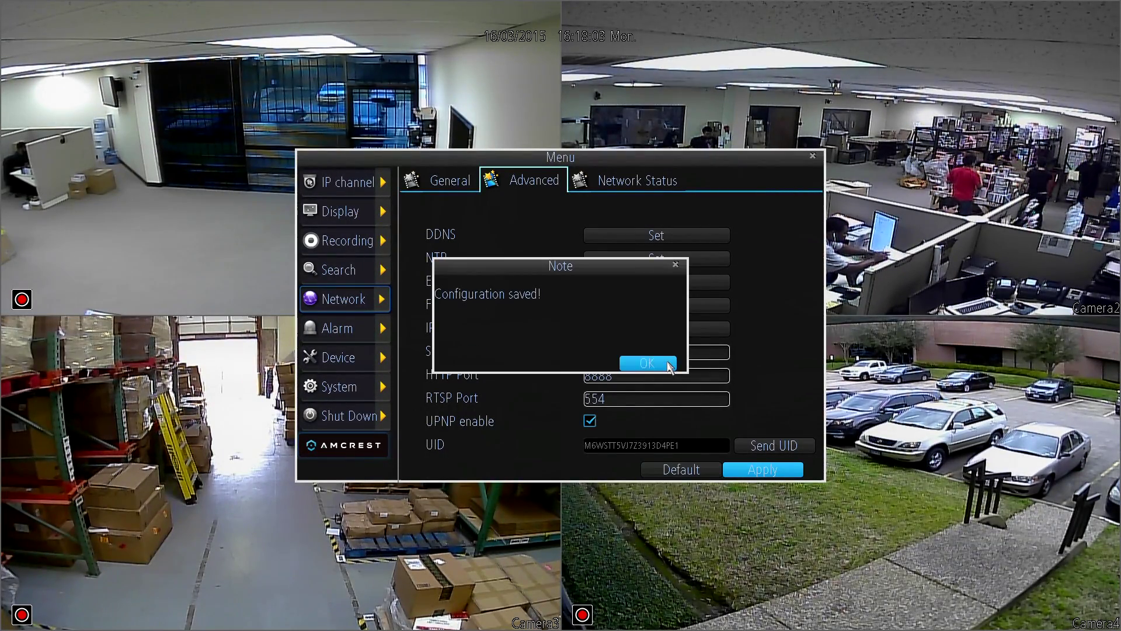
left_click(669, 367)
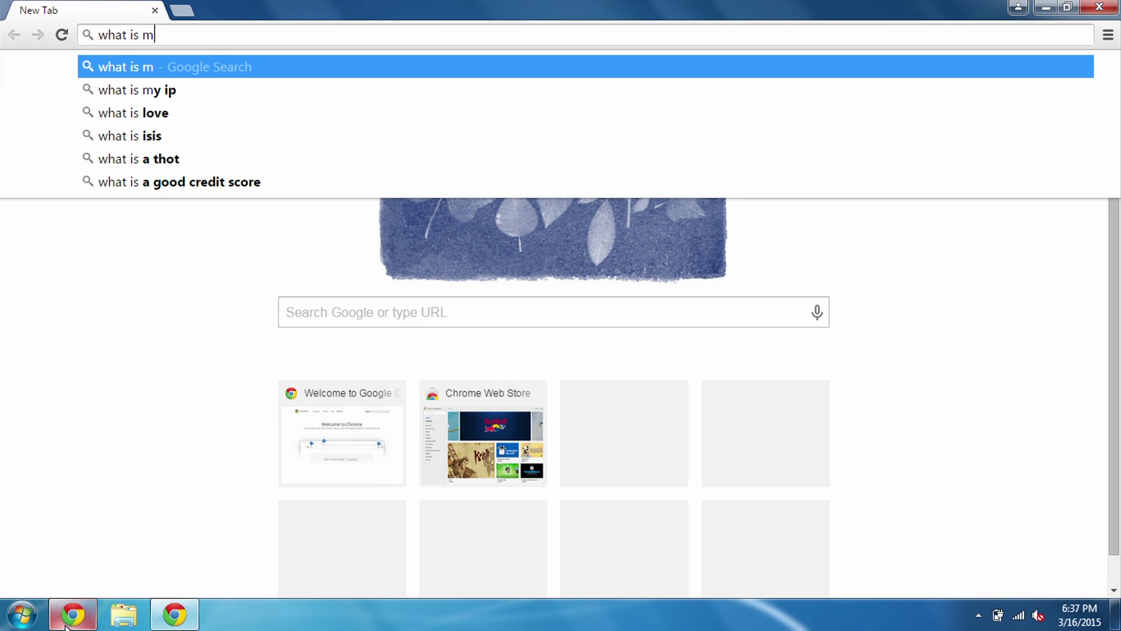
Search Google for 'what is my ip' and select the public IP 50.162.18.140.
type("ip")
key("Return")
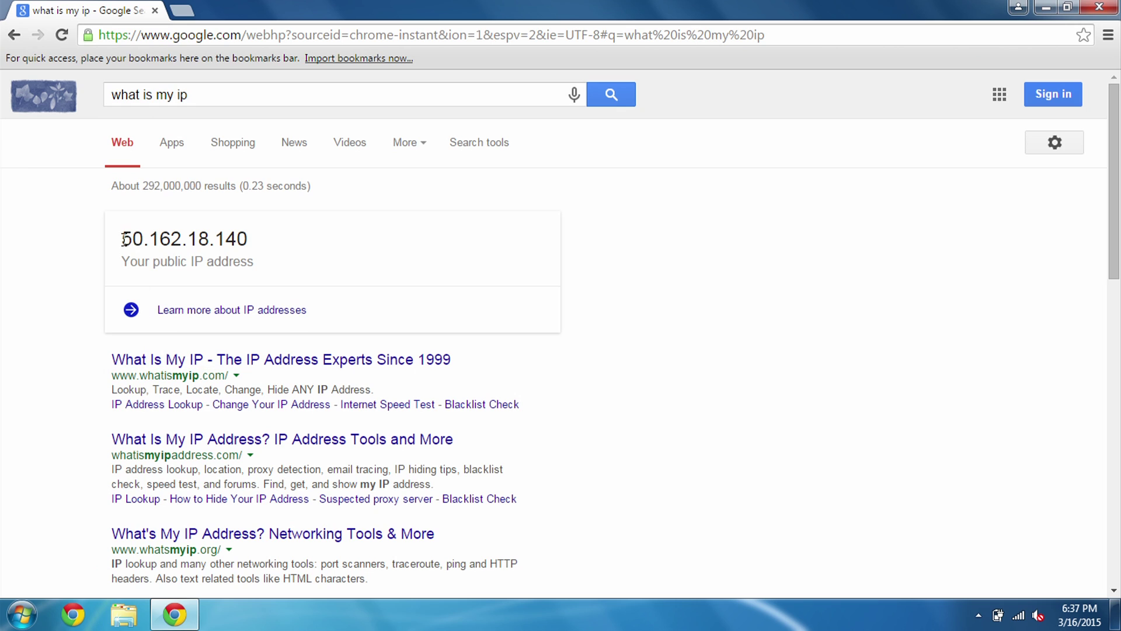
left_click_drag(123, 239, 256, 236)
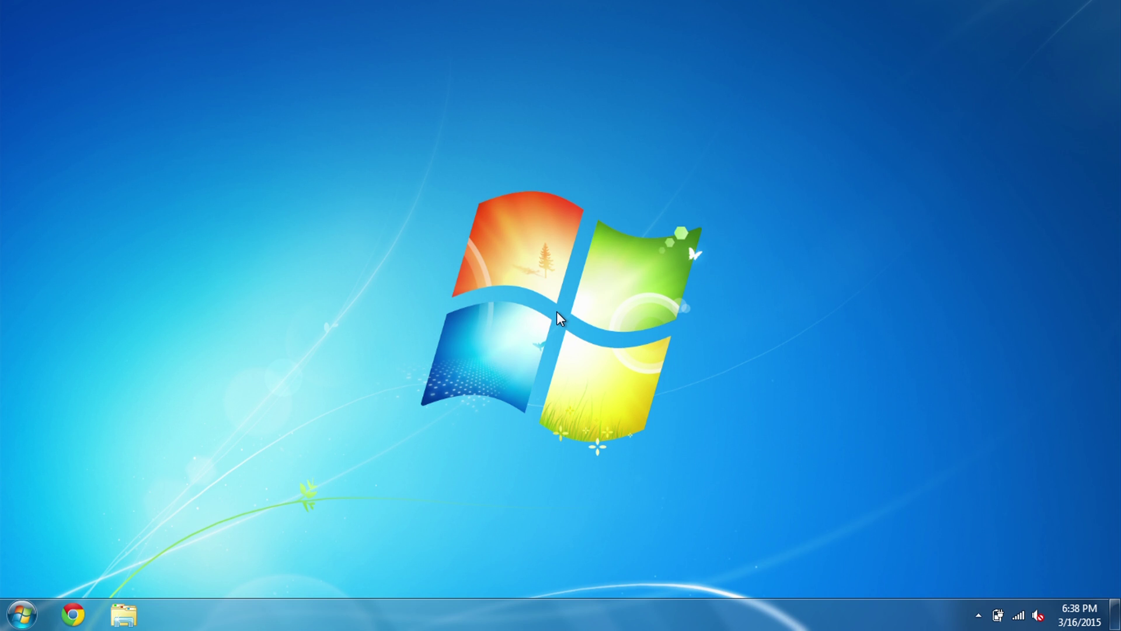
left_click(86, 613)
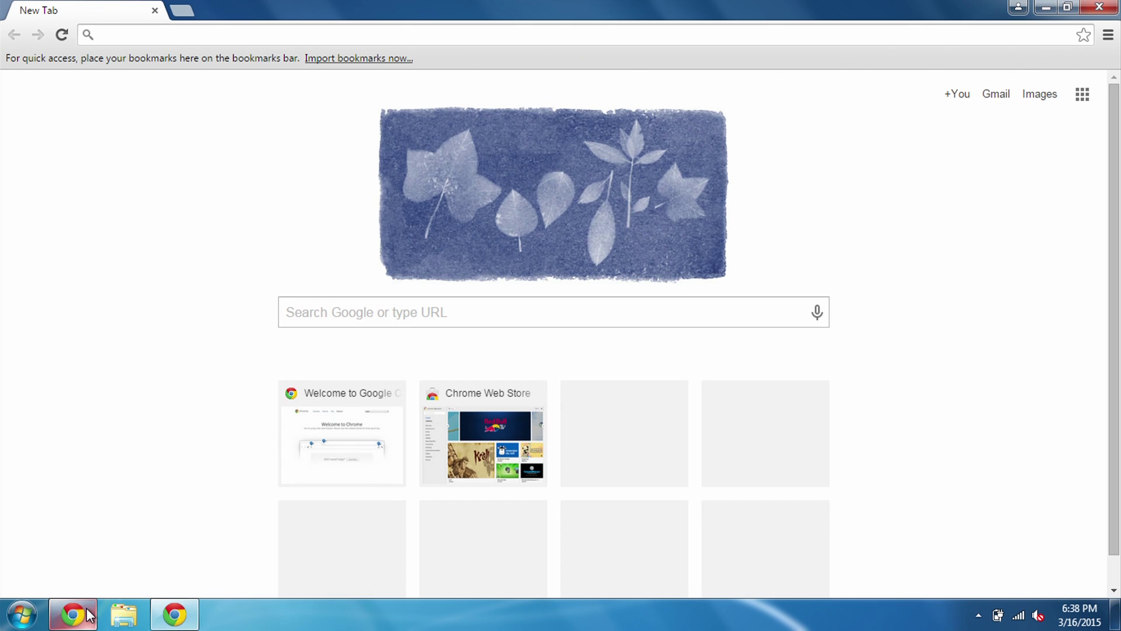
type("50")
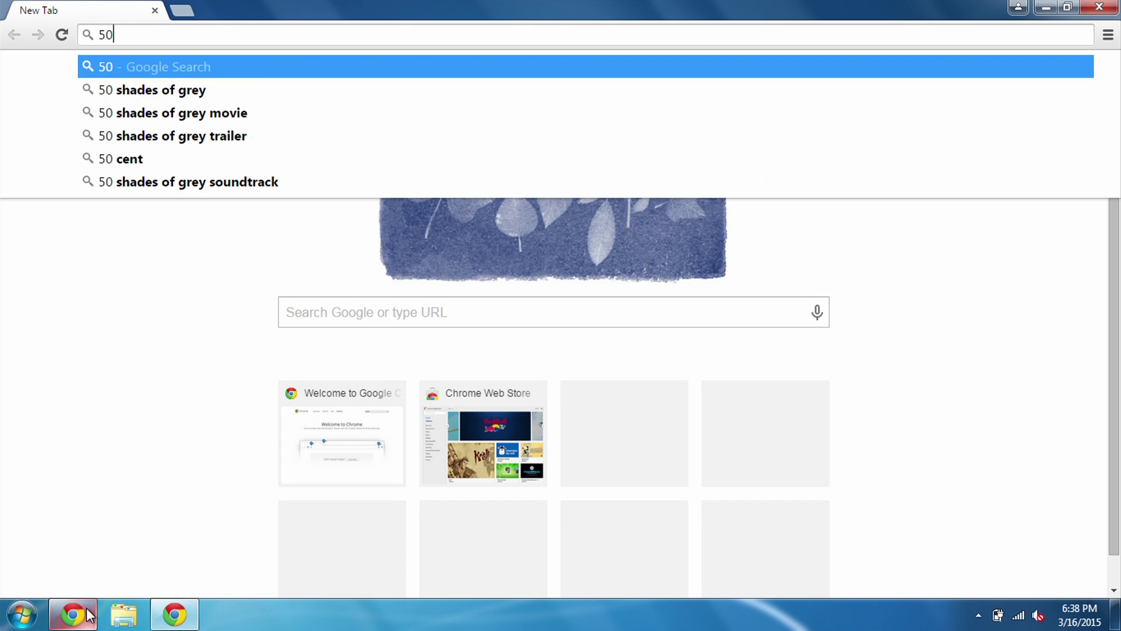
type(".162.")
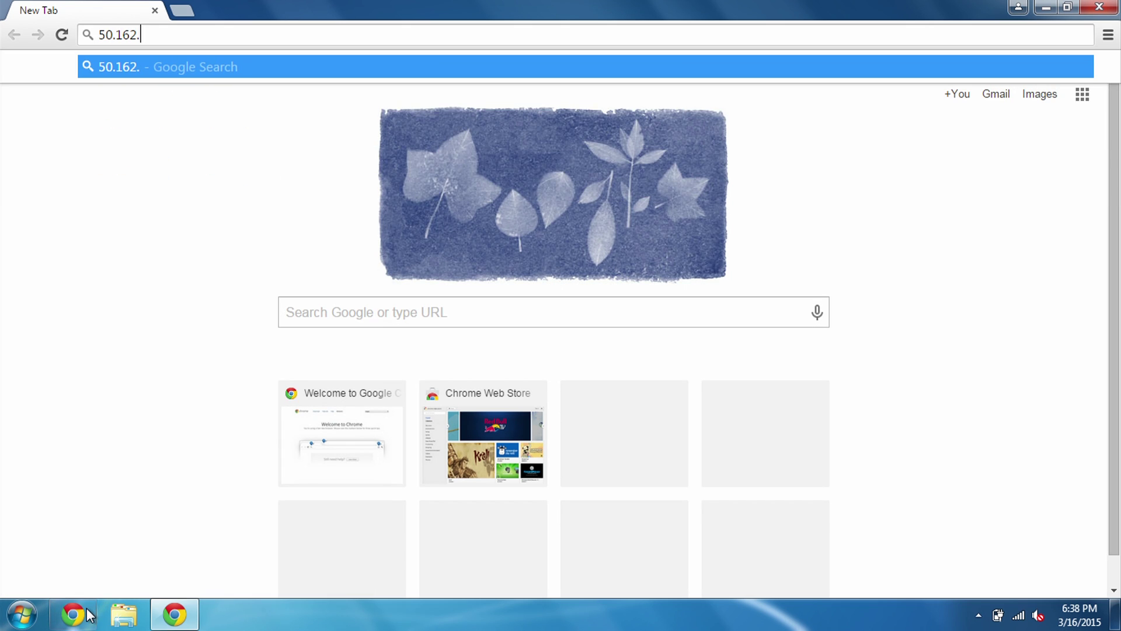
type("18.140")
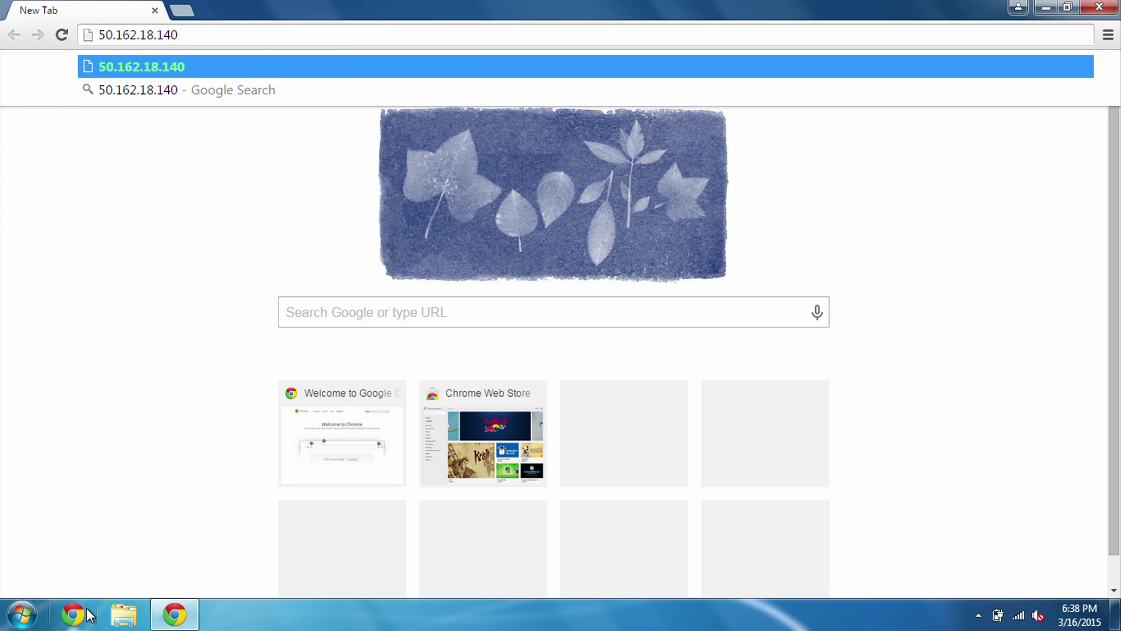
type(":8888")
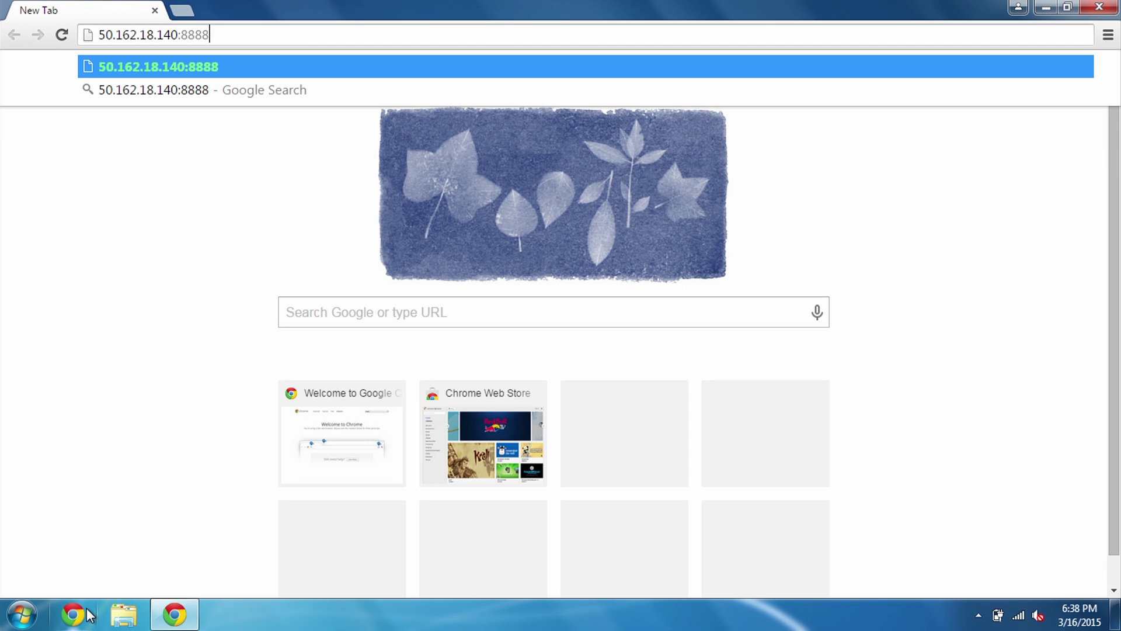
key("Return")
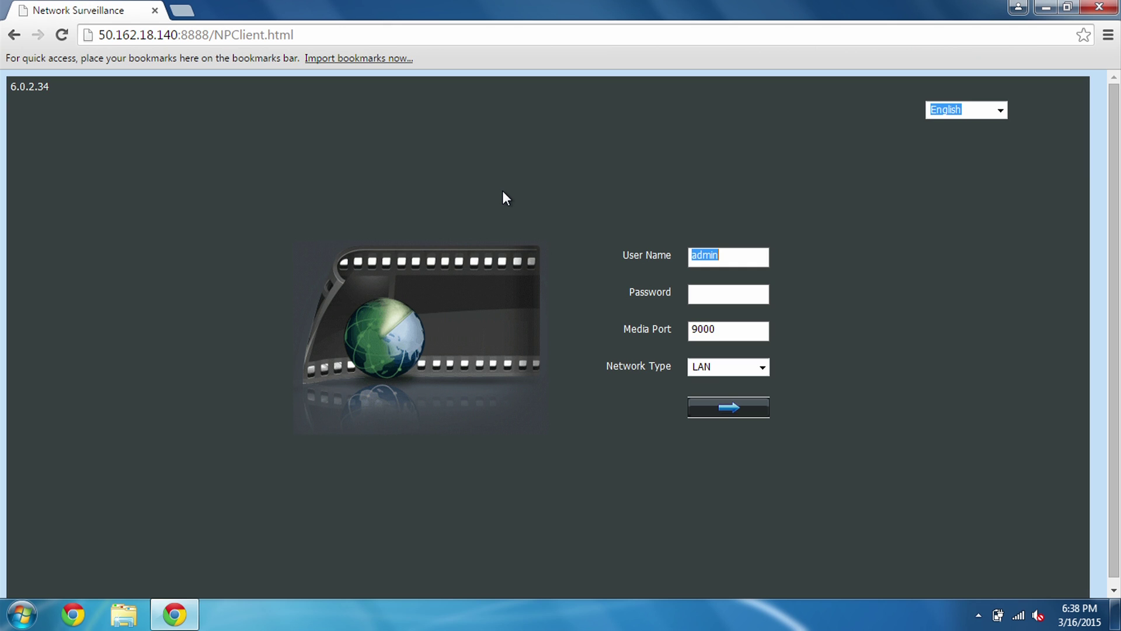
Fill the login form with the account password, Media Port 9999 and Network Type WAN.
left_click(64, 36)
left_click(723, 295)
type("12345")
left_click(728, 334)
type("9999")
left_click(759, 368)
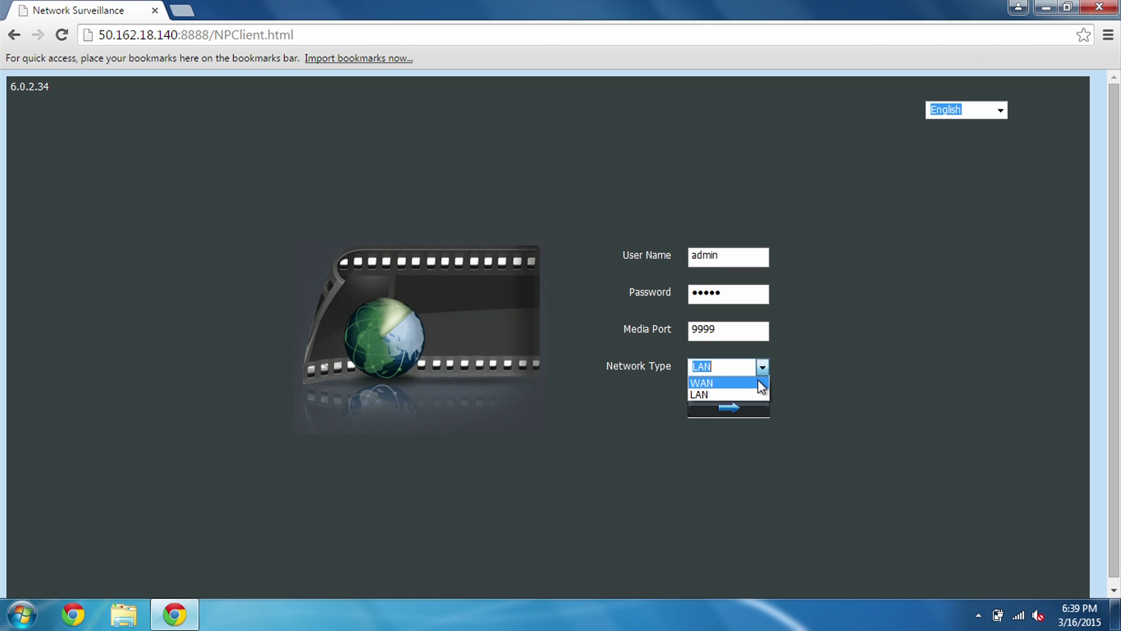
left_click(754, 391)
Log in and switch the live view to the four-camera split layout.
left_click(750, 406)
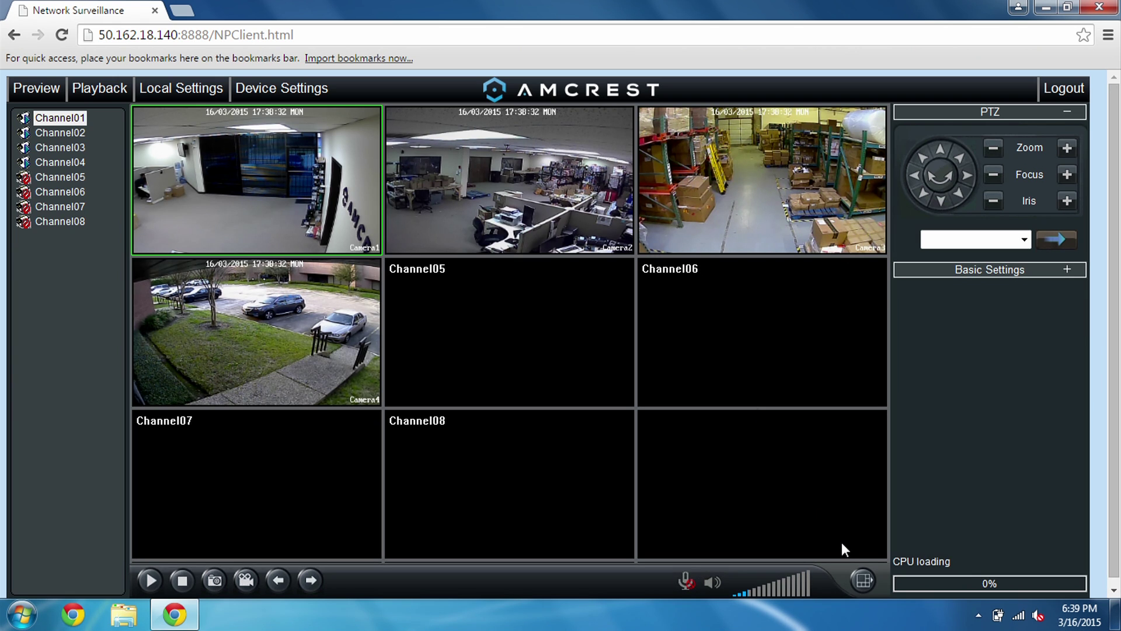
left_click(859, 571)
left_click(914, 530)
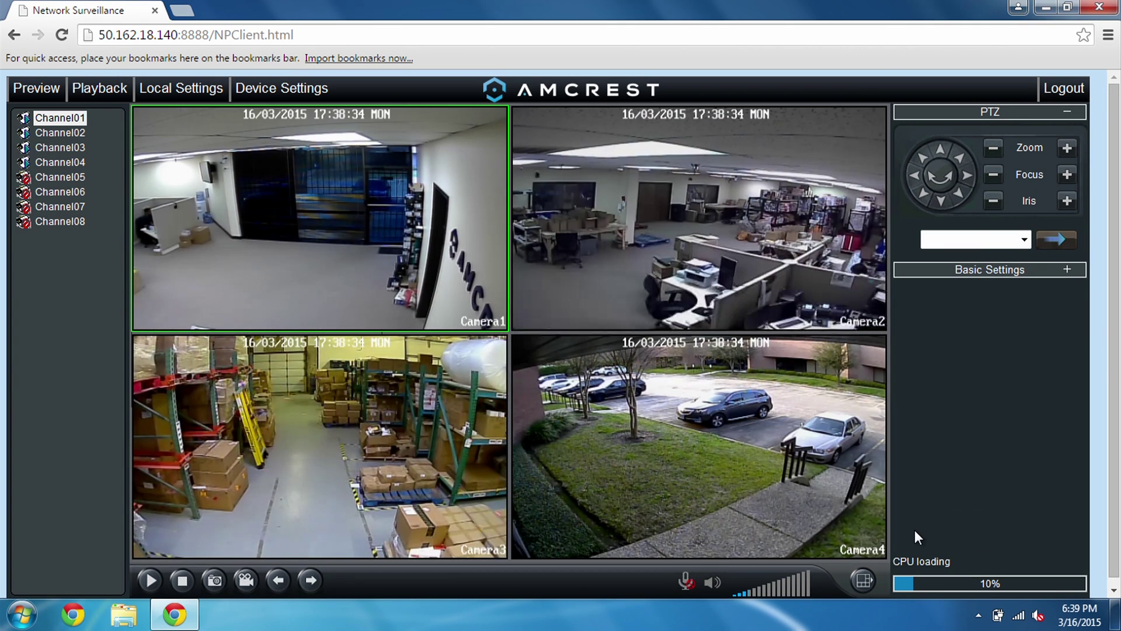